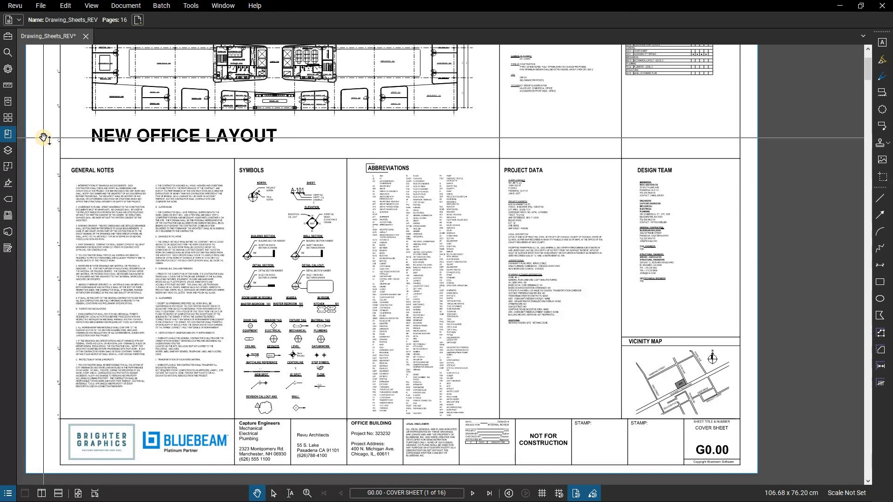
# Step: Drag a horizontal guide from the left ruler to the NEW OFFICE LAYOUT heading on the cover sheet
pyautogui.moveTo(43, 138)
pyautogui.mouseDown()
pyautogui.moveTo(46, 150)
pyautogui.moveTo(58, 146)
pyautogui.mouseUp()
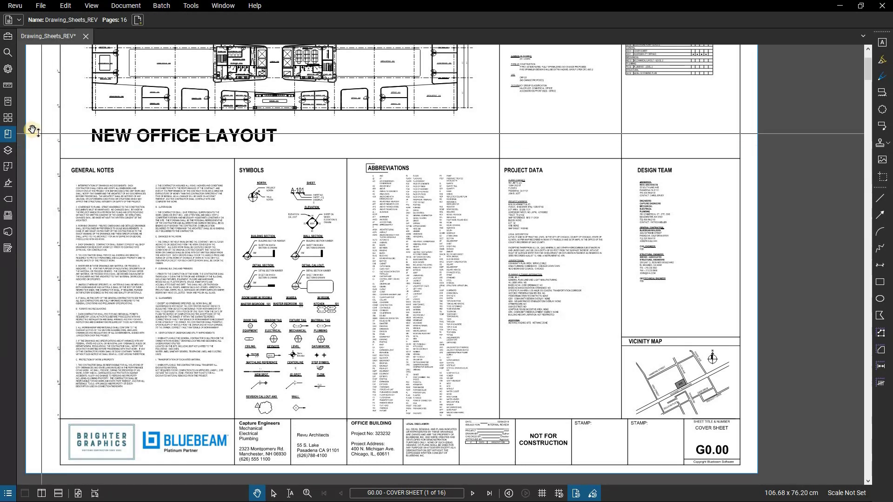
# Step: Show the Bookmarks panel and add a cover-sheet bookmark named 'G0.00 - COVER SHEET'
pyautogui.click(11, 134)
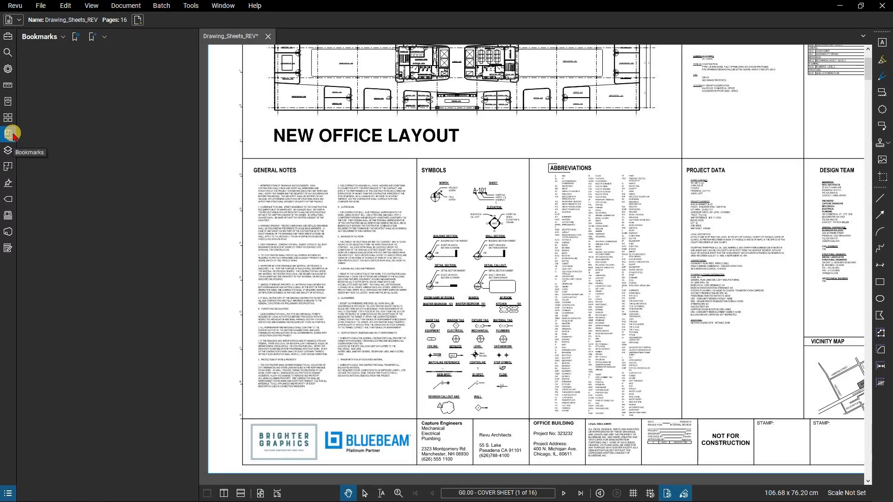
pyautogui.scroll(4, 371, 313)
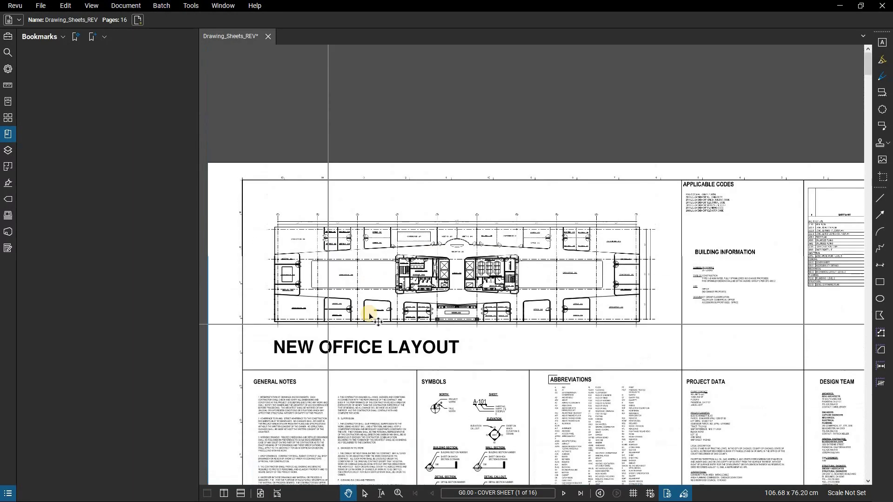
pyautogui.scroll(3, 372, 312)
pyautogui.scroll(-1, 375, 289)
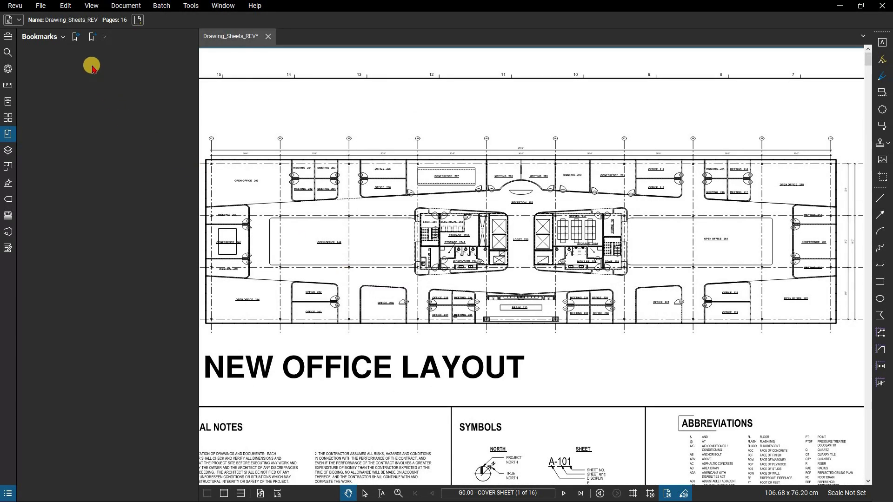
pyautogui.click(95, 37)
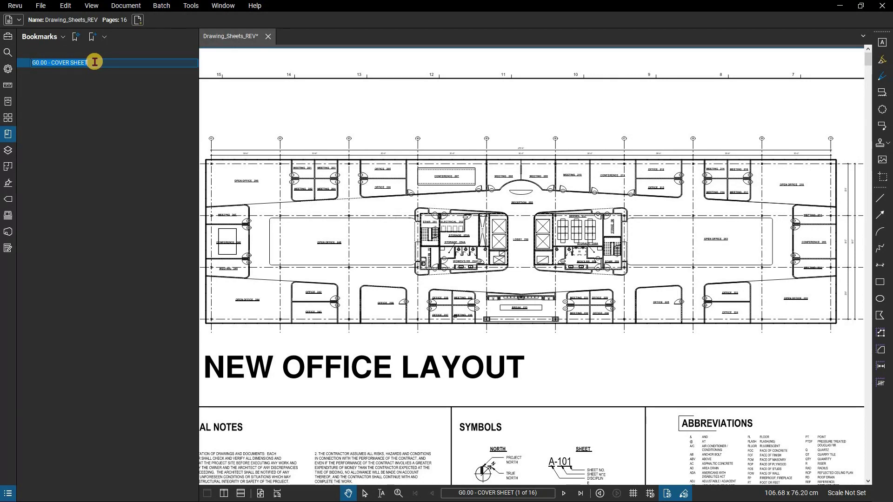
pyautogui.press('Return')
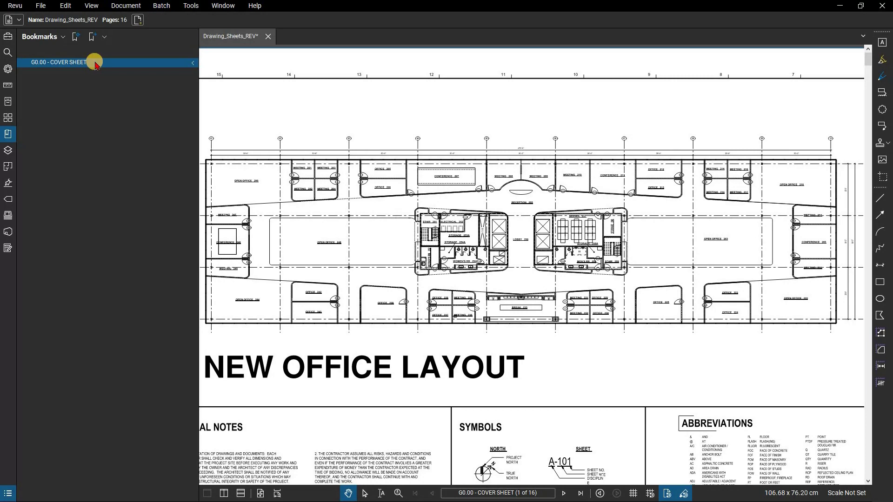
# Step: Delete the manual bookmark and auto-create bookmarks from the title-block page region reading G0.00
pyautogui.press('Delete')
pyautogui.click(76, 37)
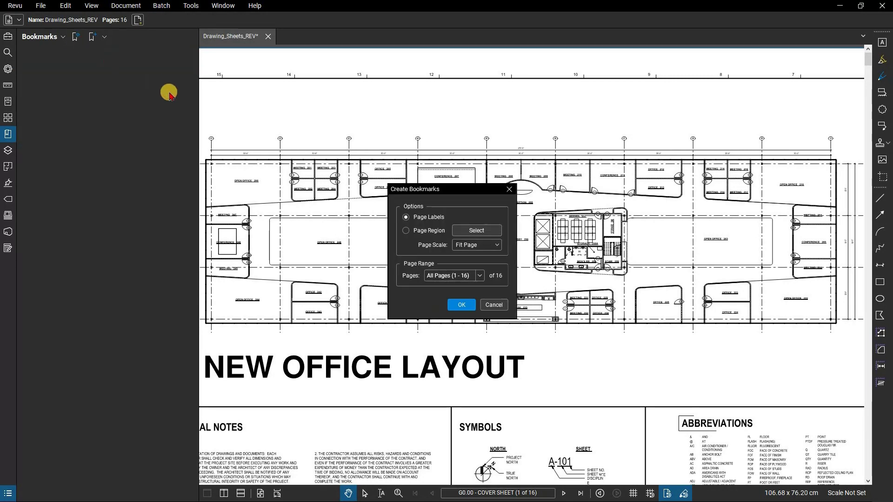
pyautogui.click(438, 232)
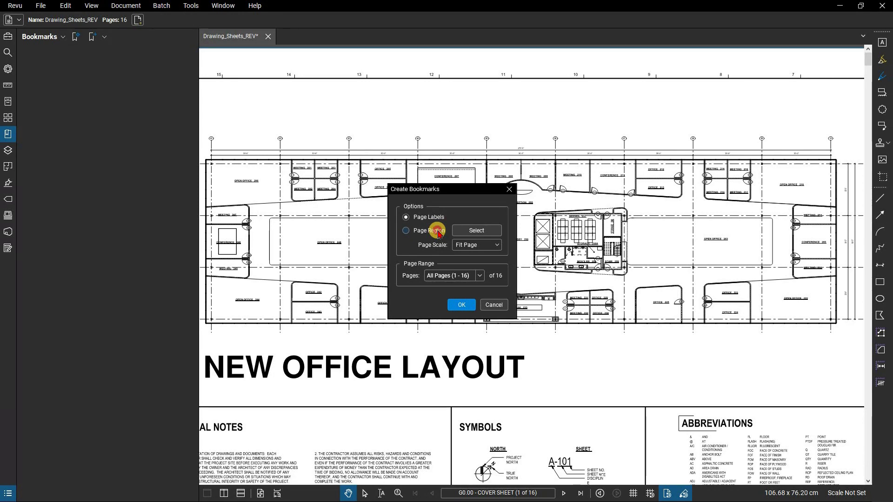
pyautogui.click(476, 231)
pyautogui.scroll(-3, 604, 441)
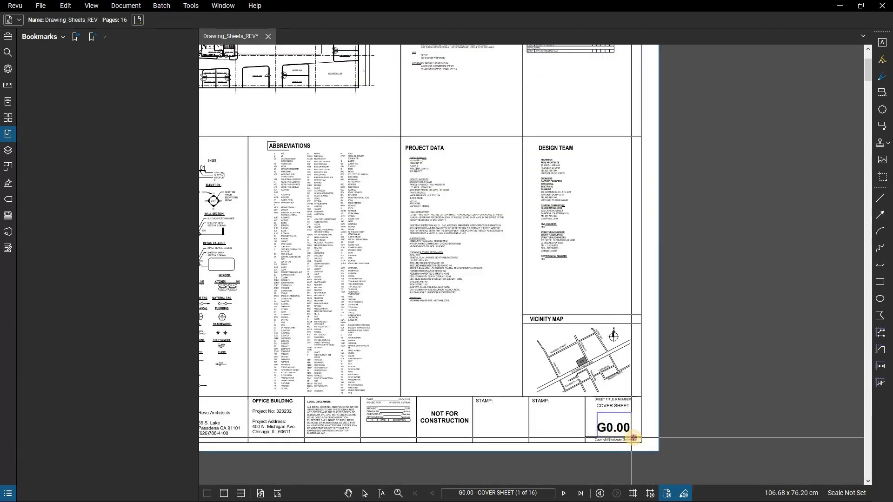
pyautogui.moveTo(633, 438); pyautogui.dragTo(633, 438)
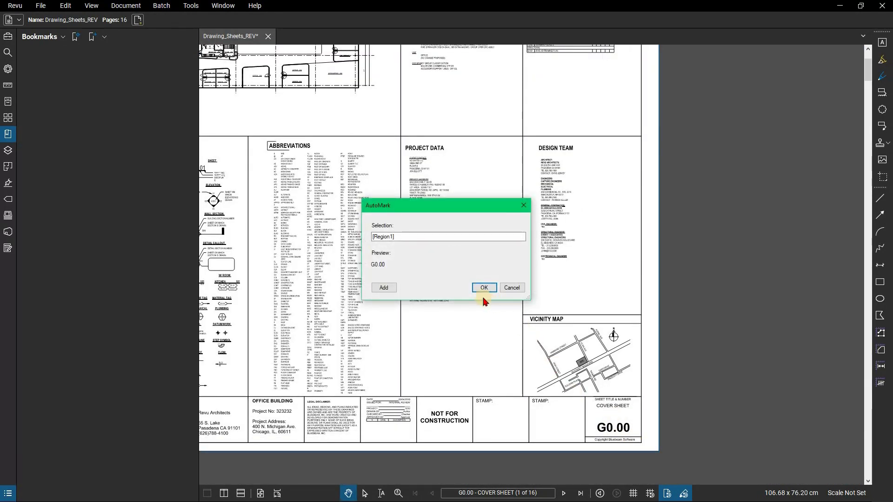
pyautogui.click(483, 287)
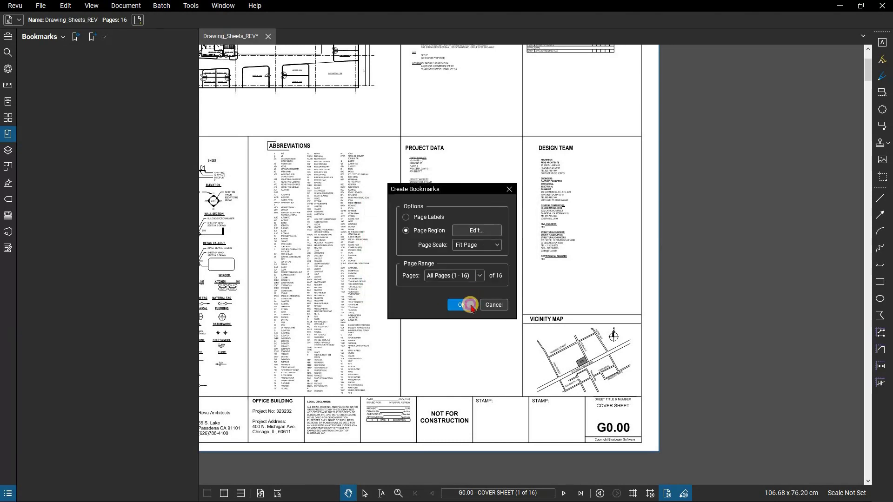
pyautogui.click(470, 306)
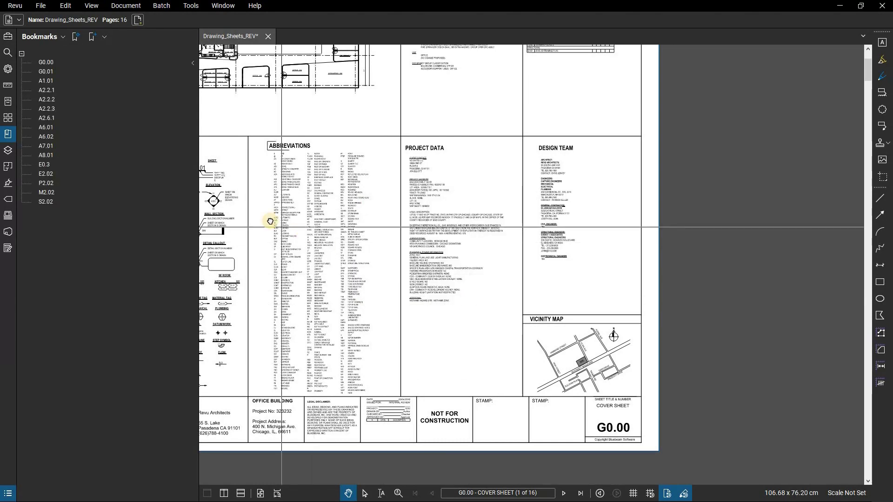
# Step: Add child bookmark 'G0.00 - COVER SHEET' under G0.00 and nest A2.2.2 beneath it
pyautogui.moveTo(270, 222); pyautogui.dragTo(533, 265)
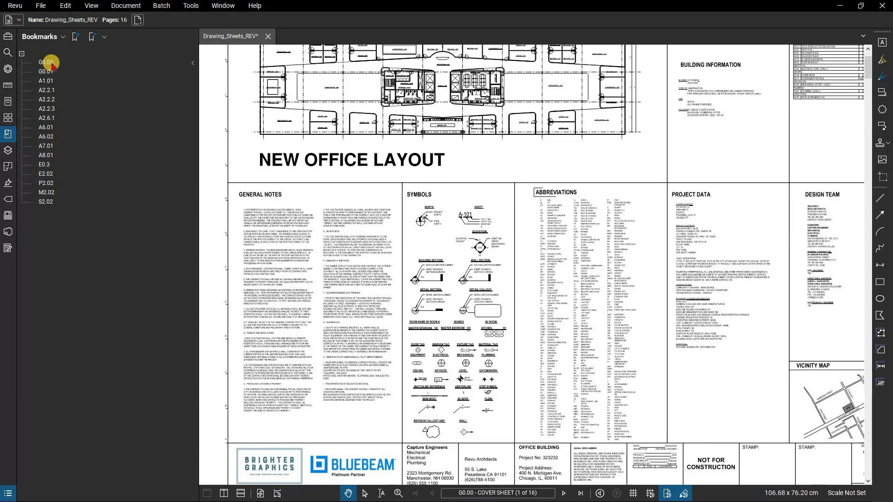
pyautogui.click(51, 63)
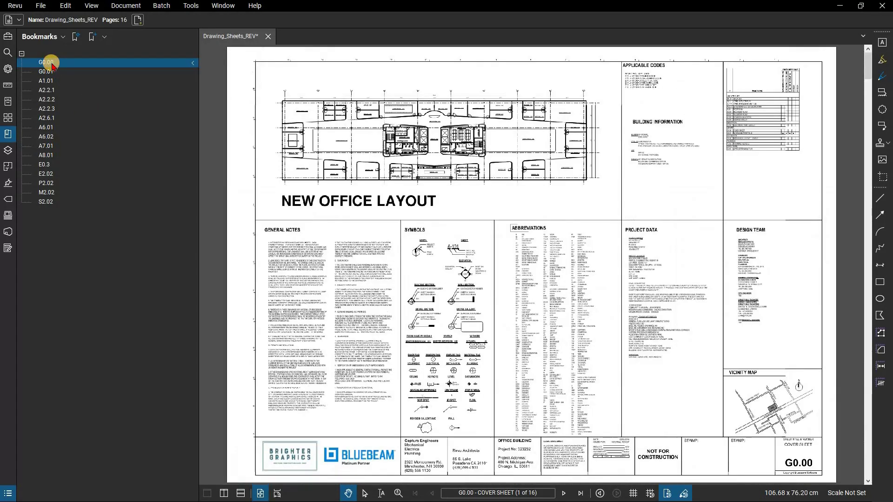
pyautogui.click(105, 37)
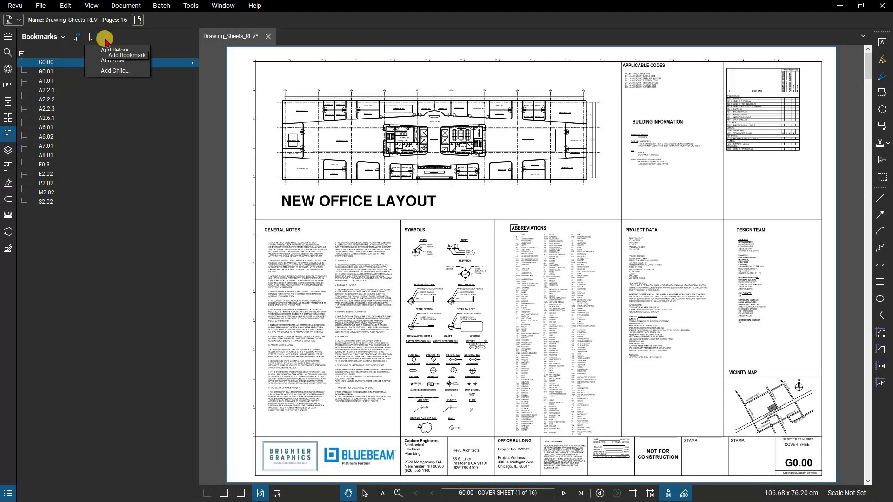
pyautogui.click(108, 70)
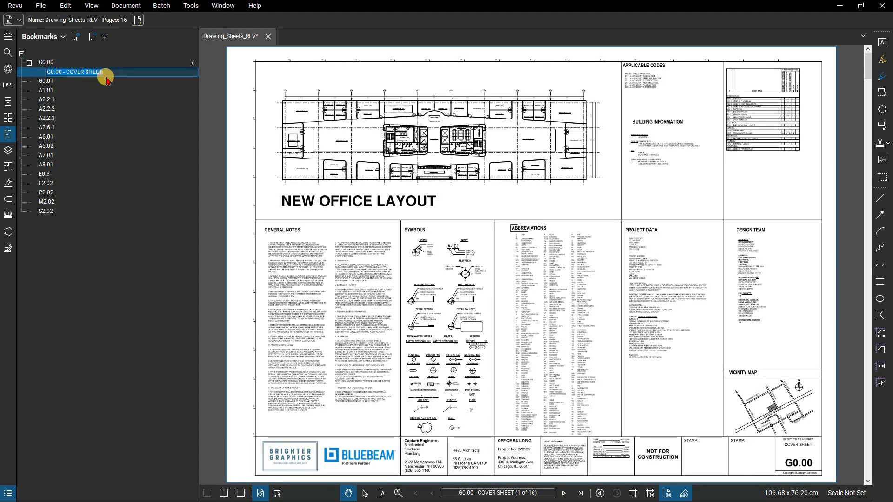
pyautogui.press('Return')
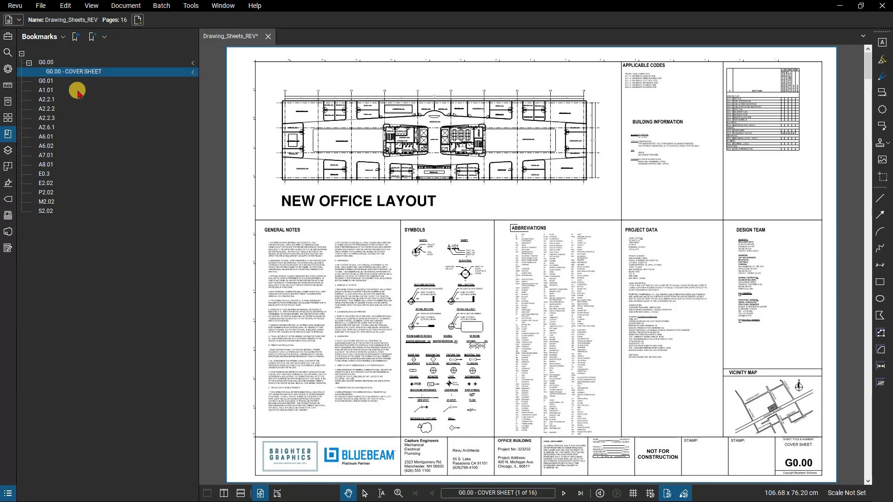
pyautogui.moveTo(45, 108); pyautogui.dragTo(51, 80)
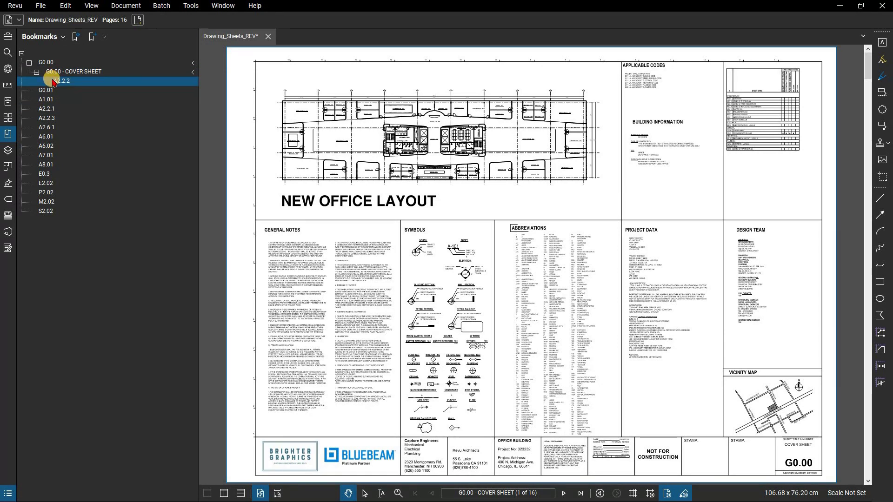
pyautogui.click(64, 82)
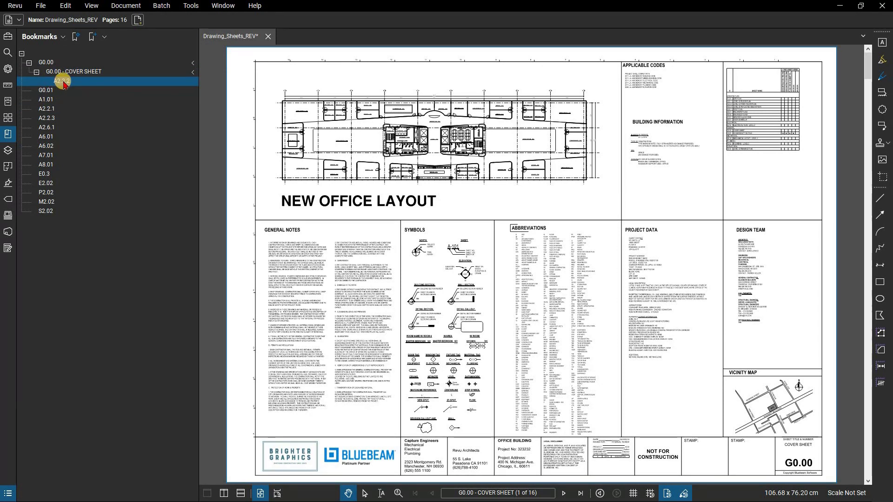
pyautogui.rightClick(97, 84)
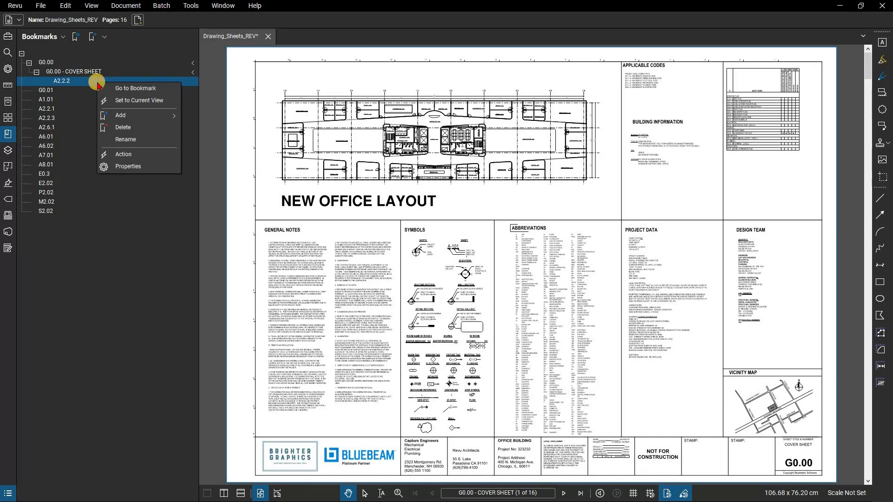
pyautogui.click(152, 154)
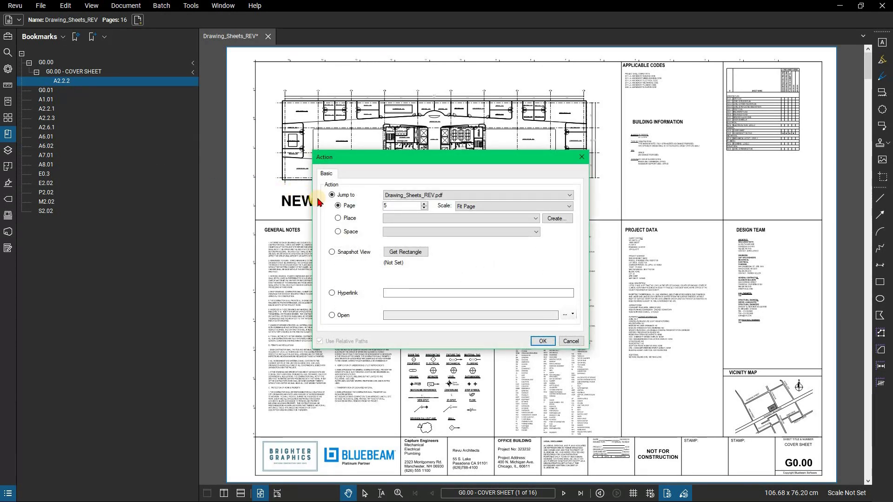
pyautogui.click(331, 293)
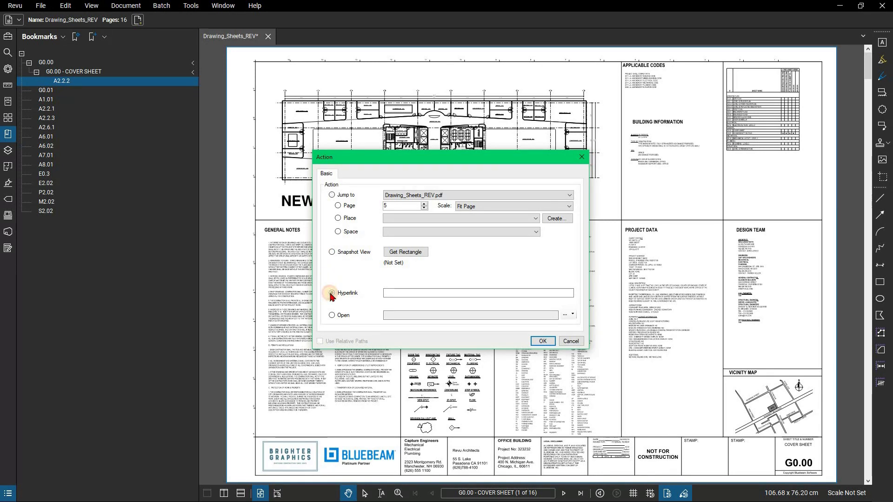
pyautogui.click(571, 341)
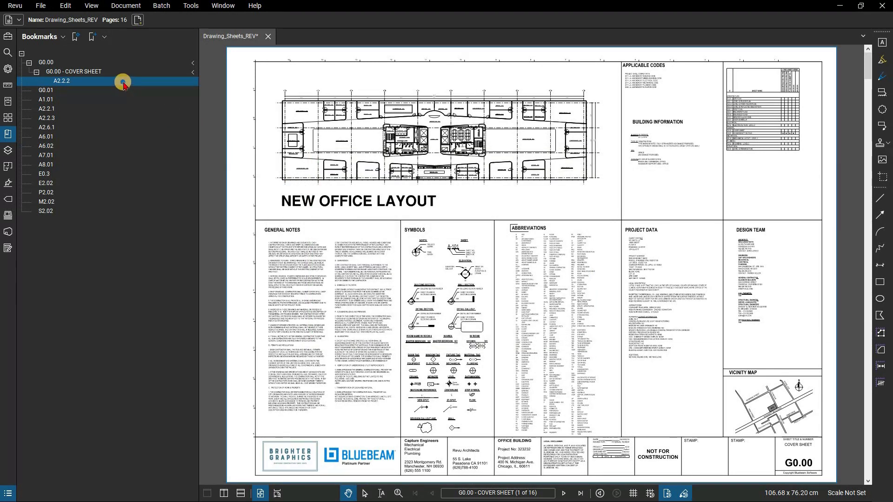
# Step: Give the A2.2.2 bookmark a red, bold title through its Properties
pyautogui.rightClick(122, 82)
pyautogui.click(150, 166)
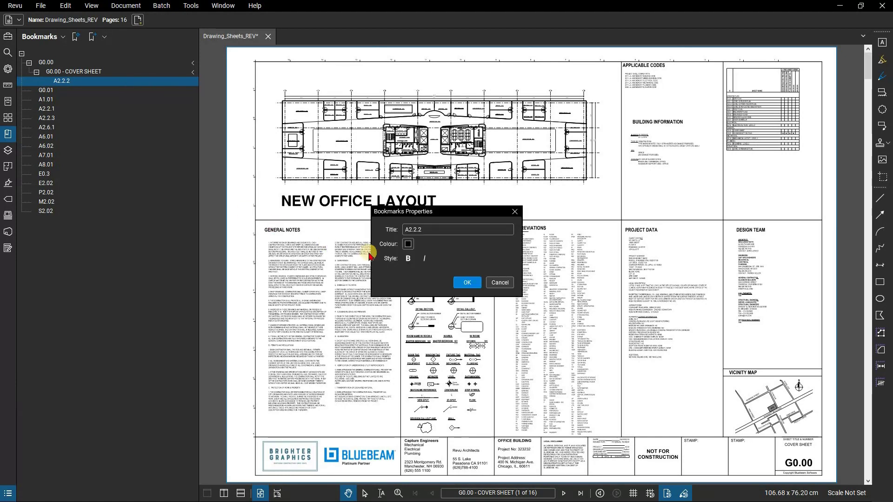
pyautogui.click(405, 245)
pyautogui.click(410, 262)
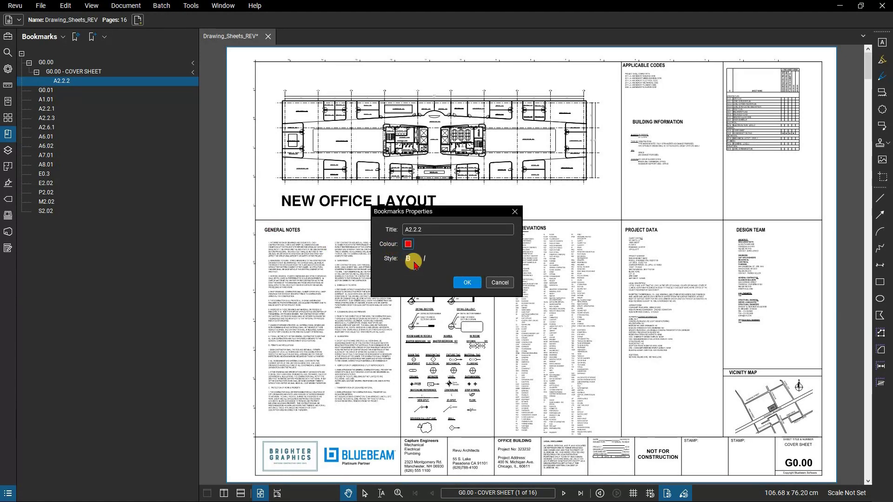
pyautogui.click(408, 258)
pyautogui.click(467, 282)
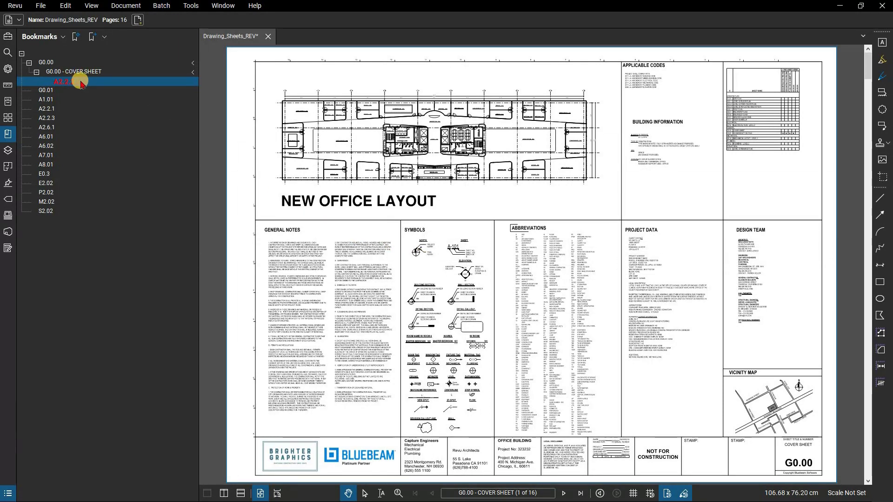
pyautogui.click(63, 37)
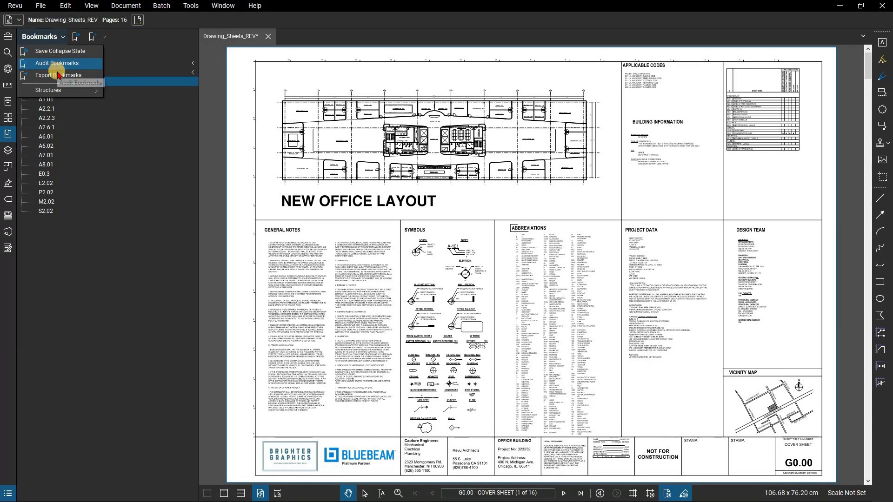
# Step: Run Audit Bookmarks and acknowledge the result reporting no broken bookmarks
pyautogui.click(57, 64)
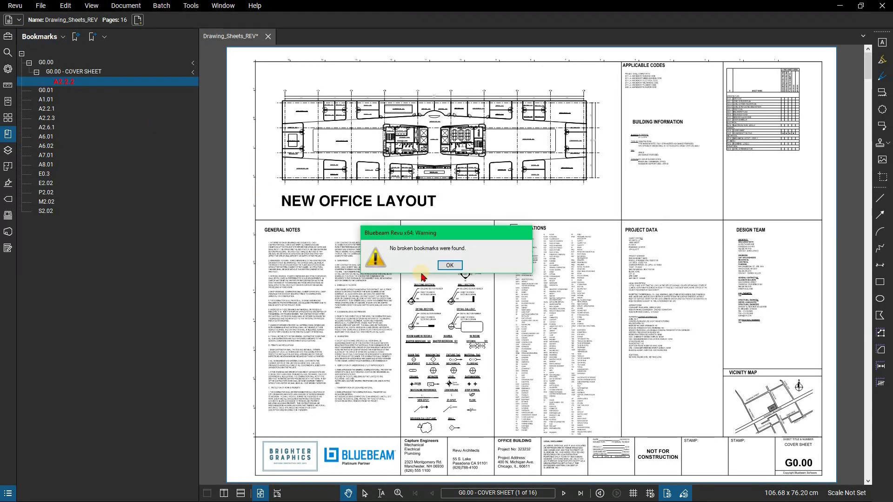
pyautogui.click(446, 266)
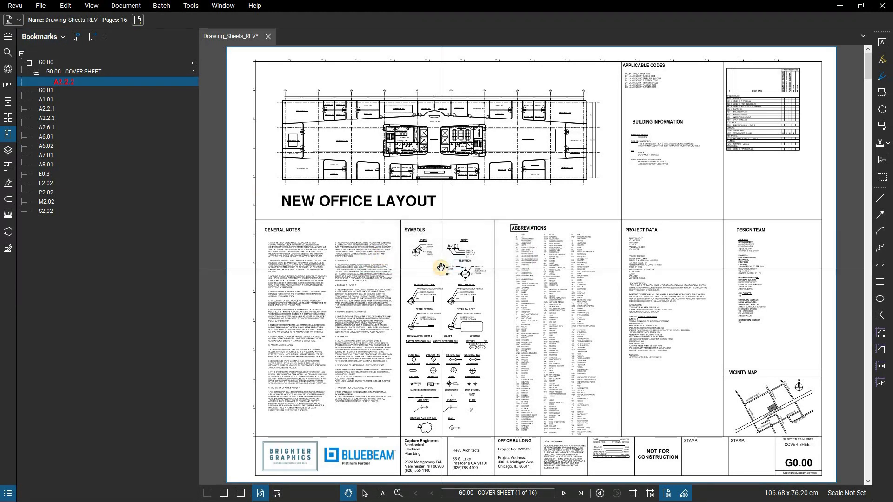
pyautogui.click(55, 36)
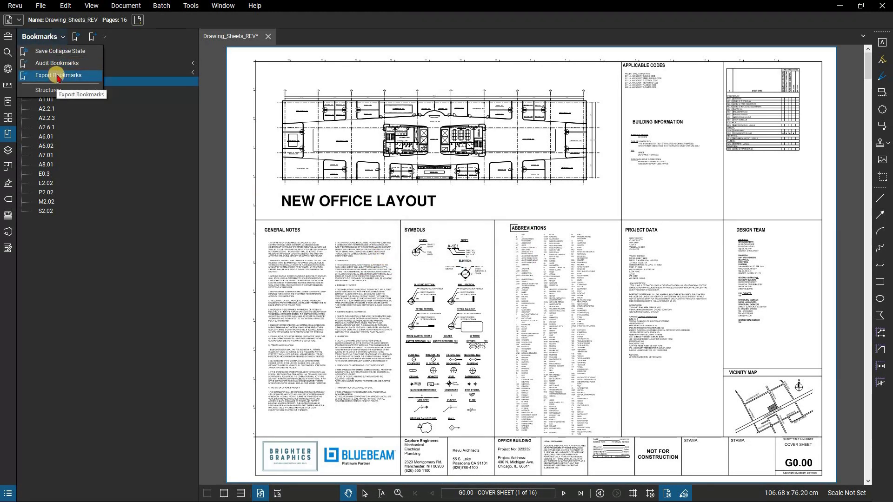
pyautogui.click(56, 76)
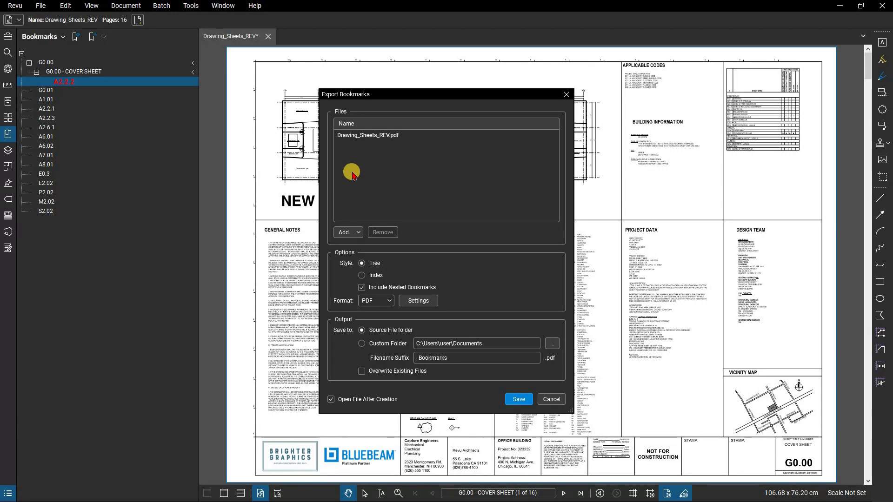
pyautogui.click(544, 398)
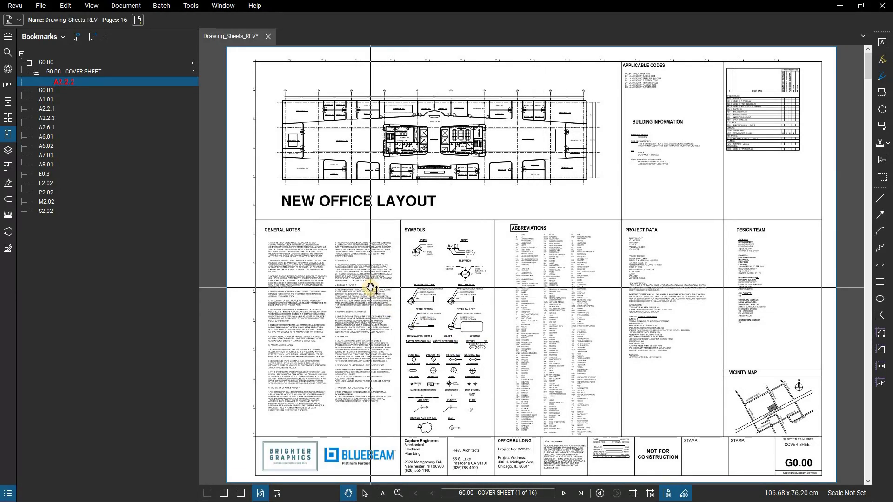